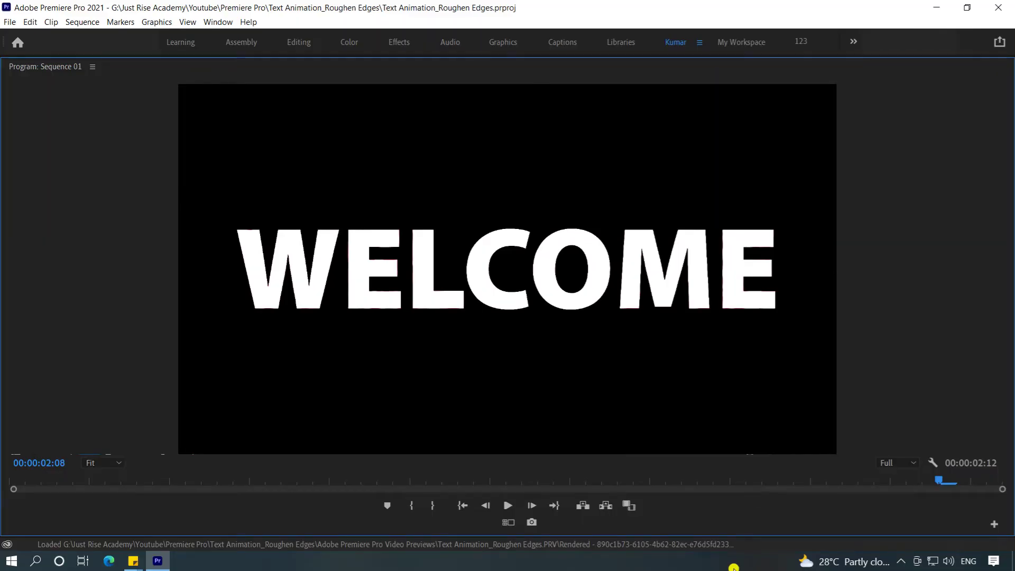
Step: Play the finished WELCOME roughen-edges animation twice in the Program monitor
key("space")
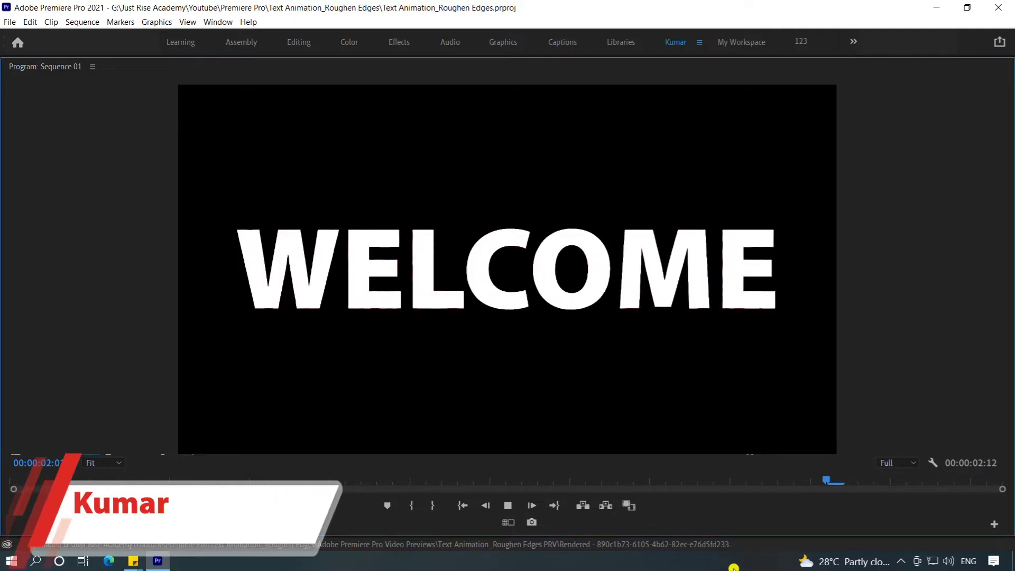
key("space")
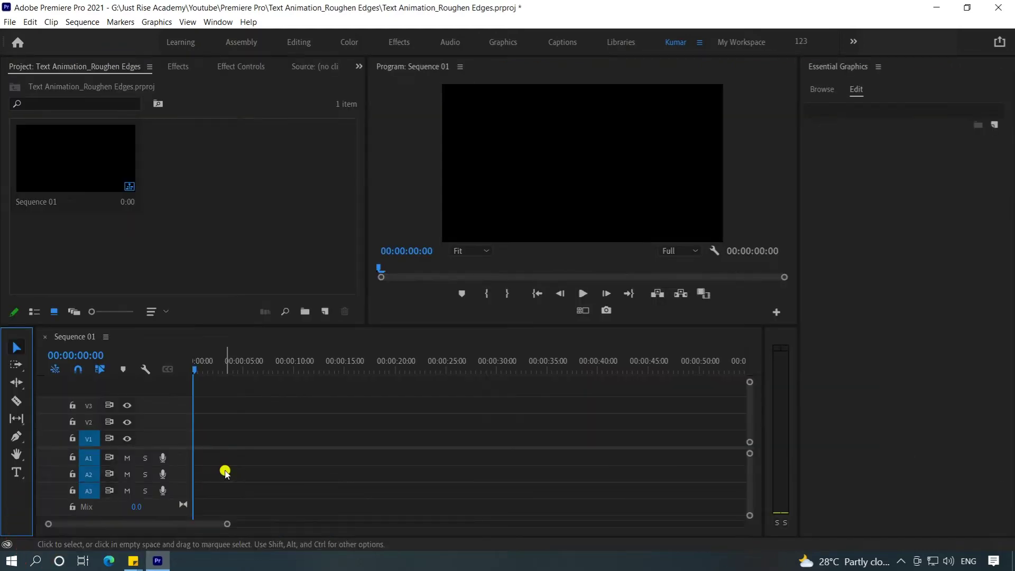
Step: Add a WELCOME text layer in the Program monitor and set its font size to 282
left_click(16, 472)
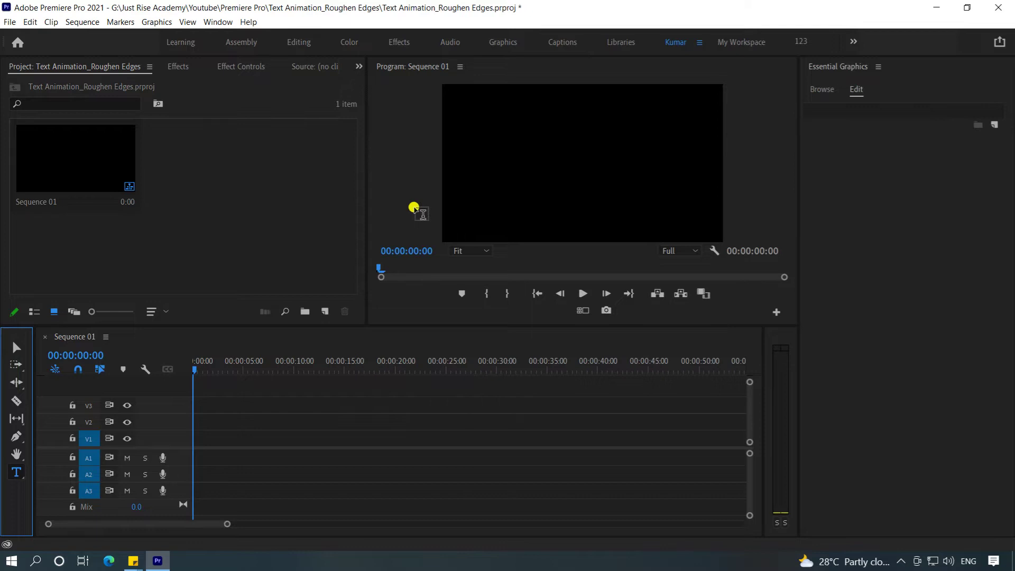
left_click(486, 162)
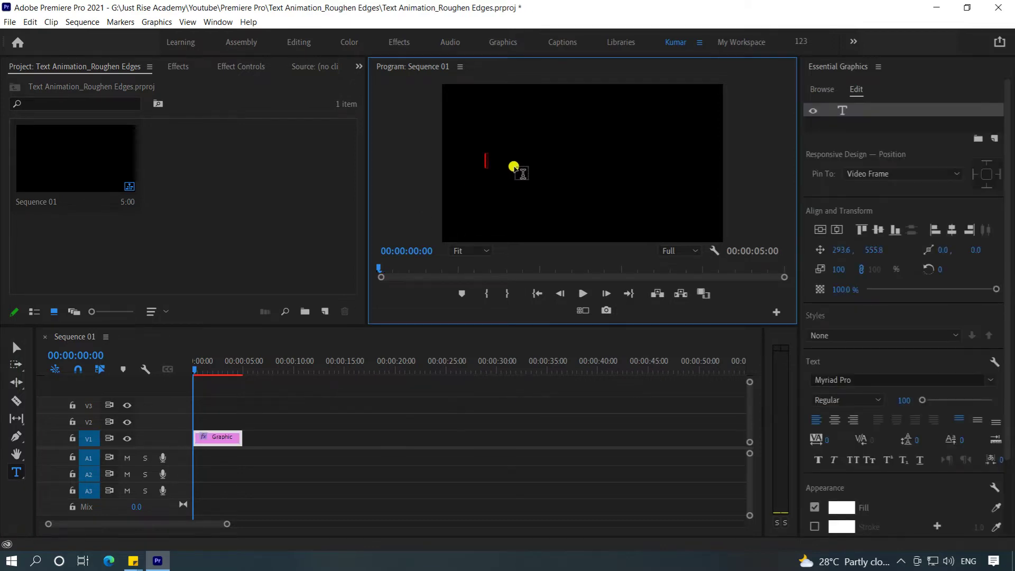
type("WELCOME")
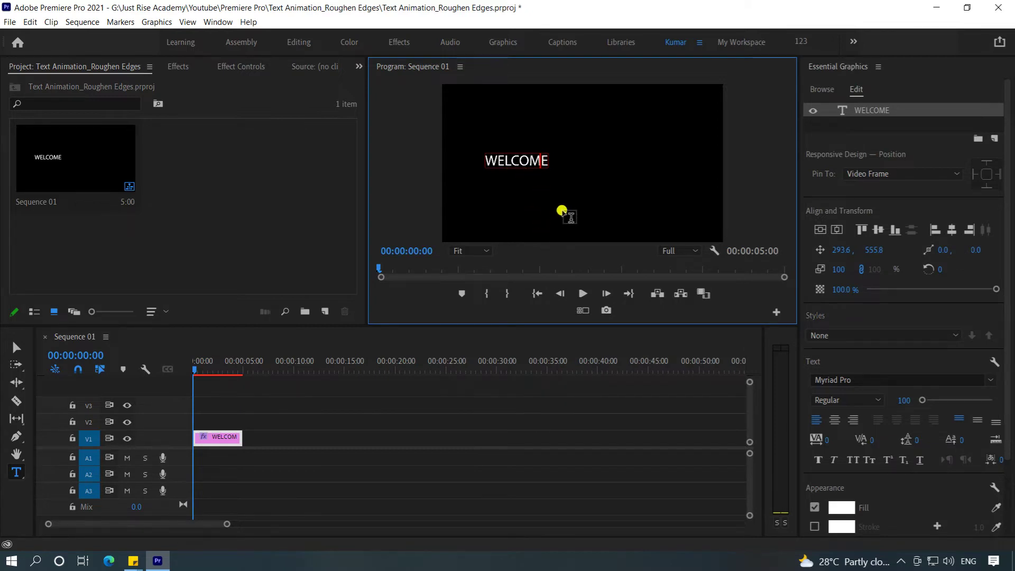
key("ctrl+a")
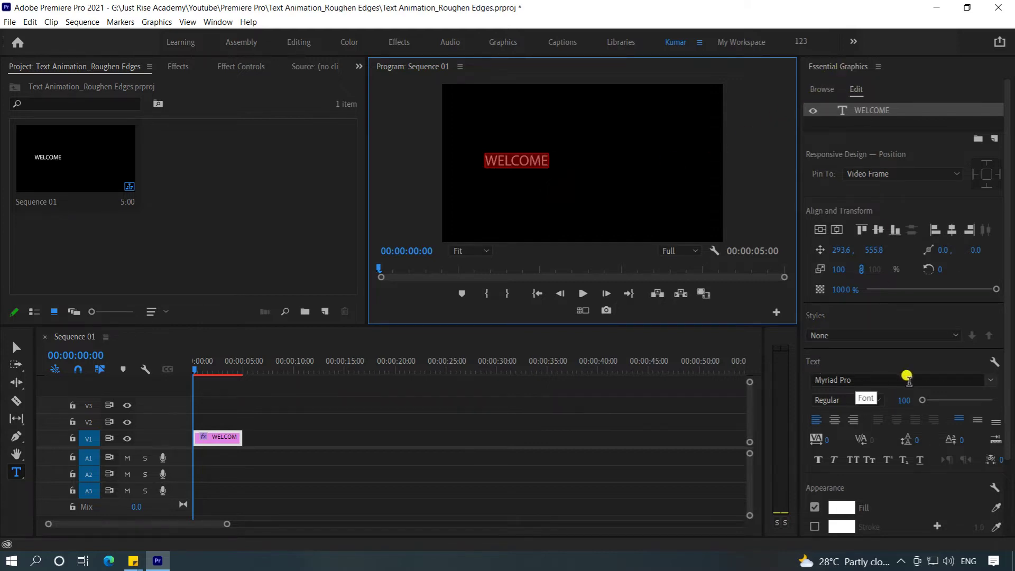
left_click_drag(929, 400, 931, 400)
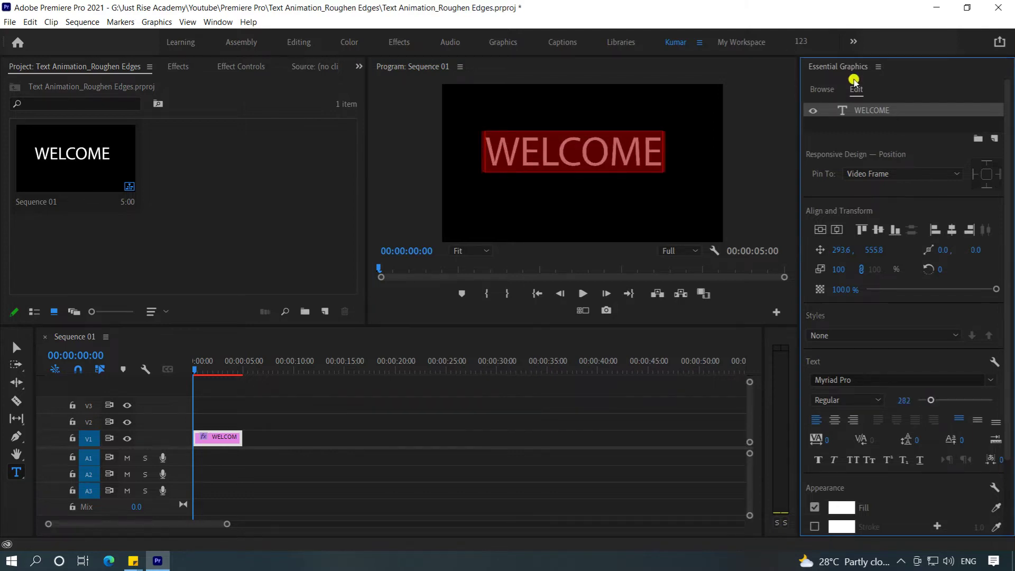
Step: Set the WELCOME text to Black weight at size 324, then select its timeline clip
left_click(218, 22)
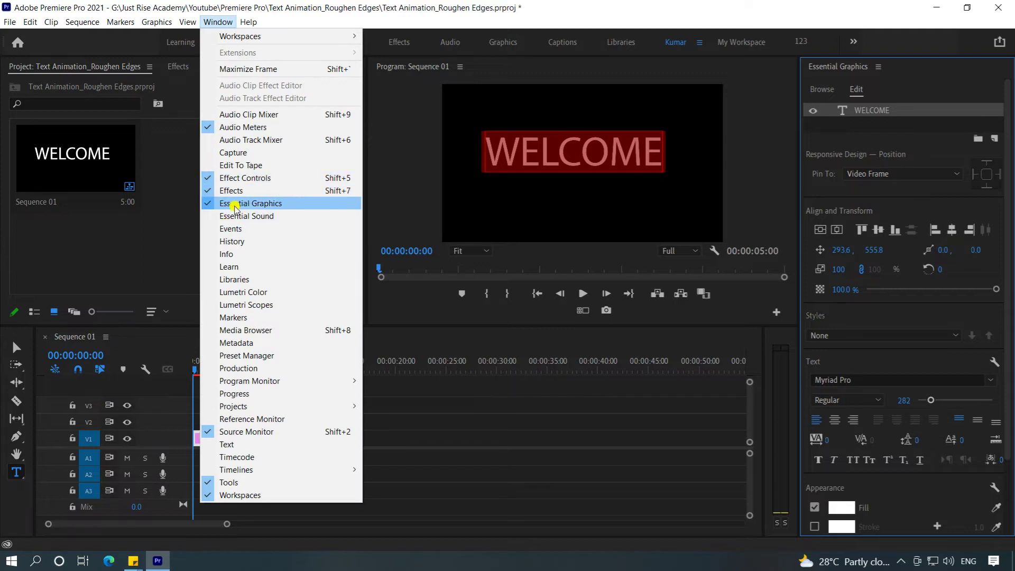
left_click(878, 16)
left_click_drag(931, 400, 927, 400)
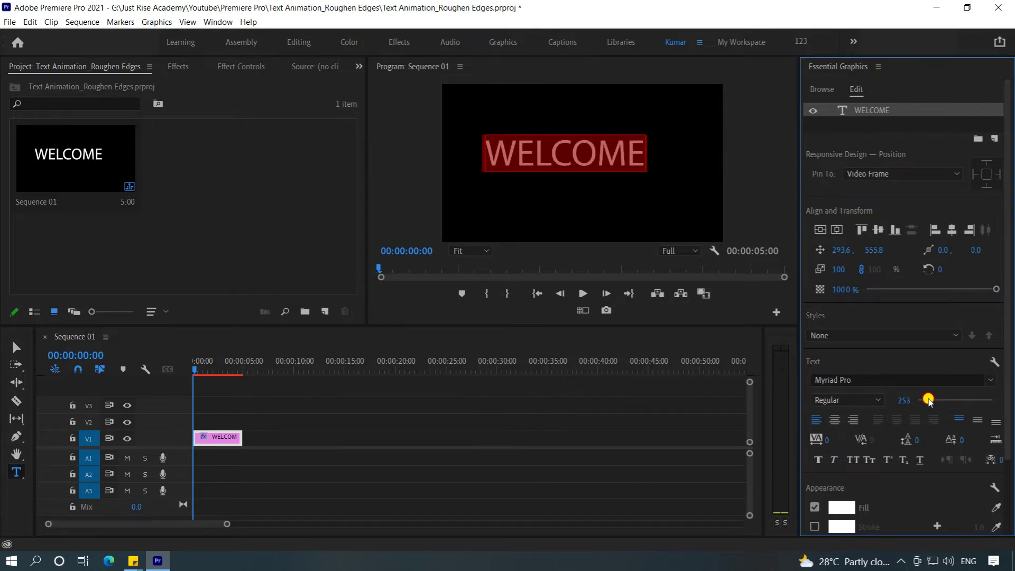
left_click(869, 400)
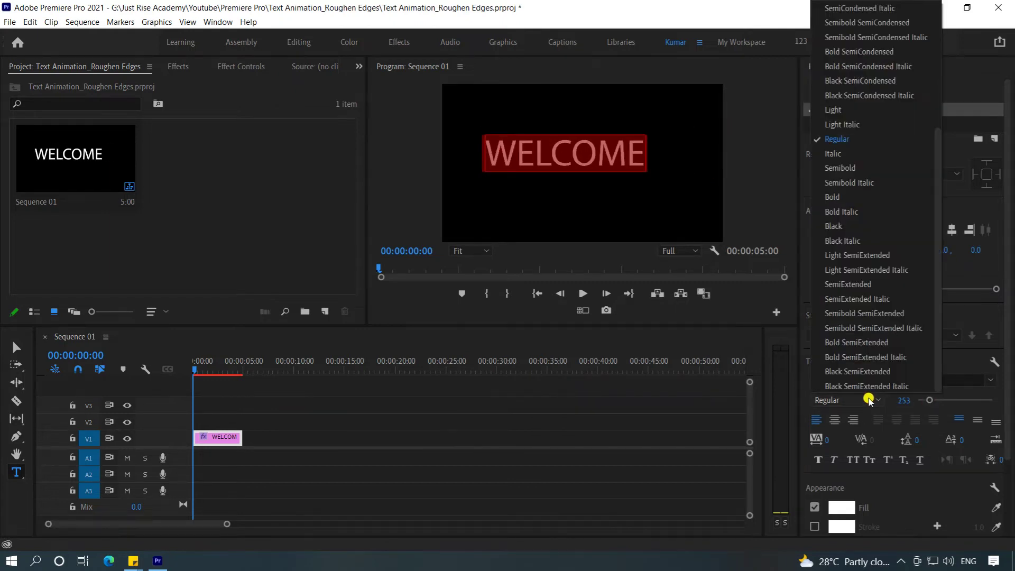
left_click(857, 226)
left_click_drag(929, 400, 932, 400)
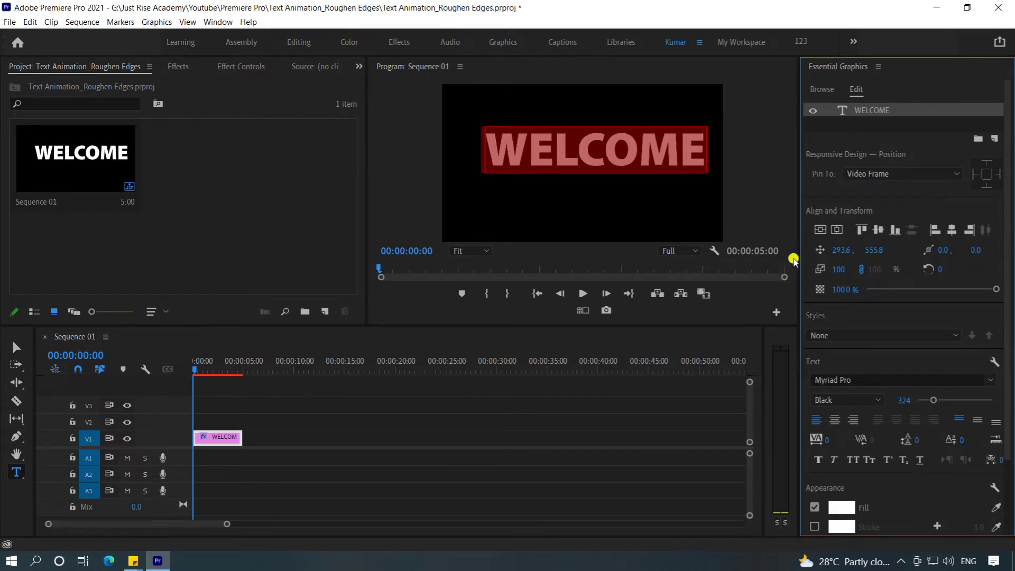
key("Escape")
left_click(212, 438)
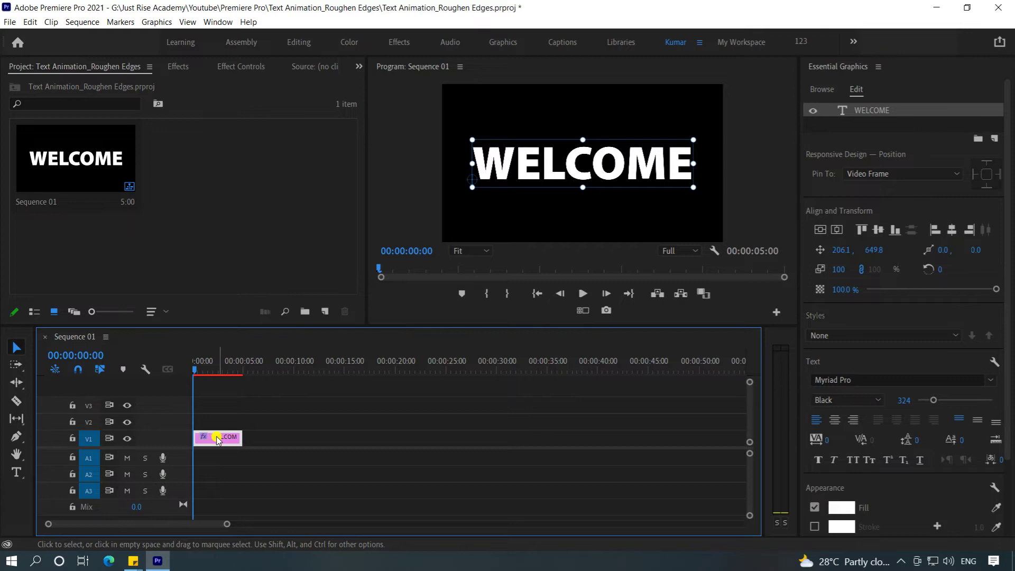
Step: Search effects for ROUGH, drop Roughen Edges onto the WELCOME clip, and show Effect Controls
left_click(178, 67)
left_click(72, 83)
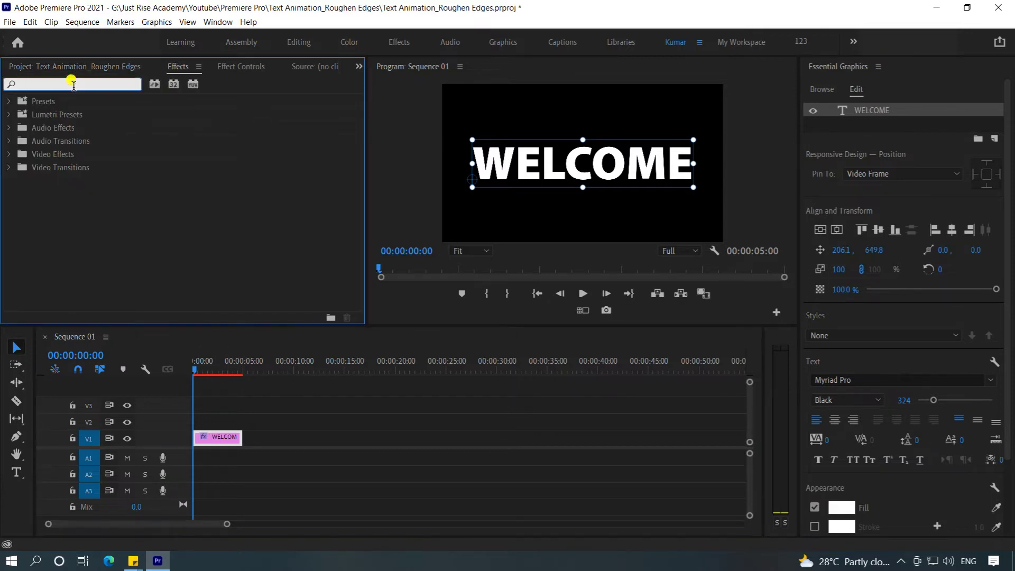
type("ROUGH")
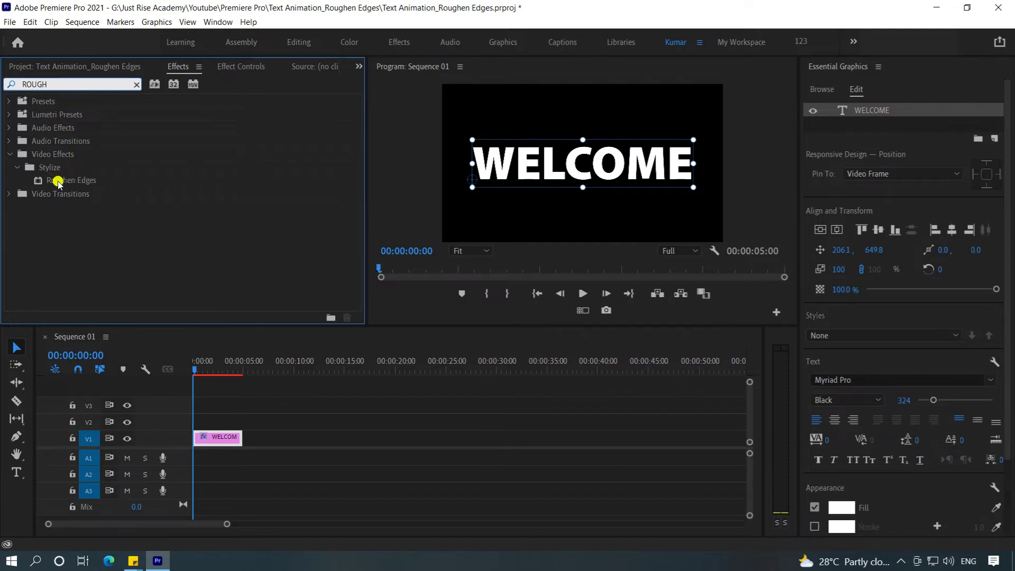
mouse_move(39, 179)
left_mouse_down()
mouse_move(214, 431)
mouse_move(197, 430)
left_mouse_up()
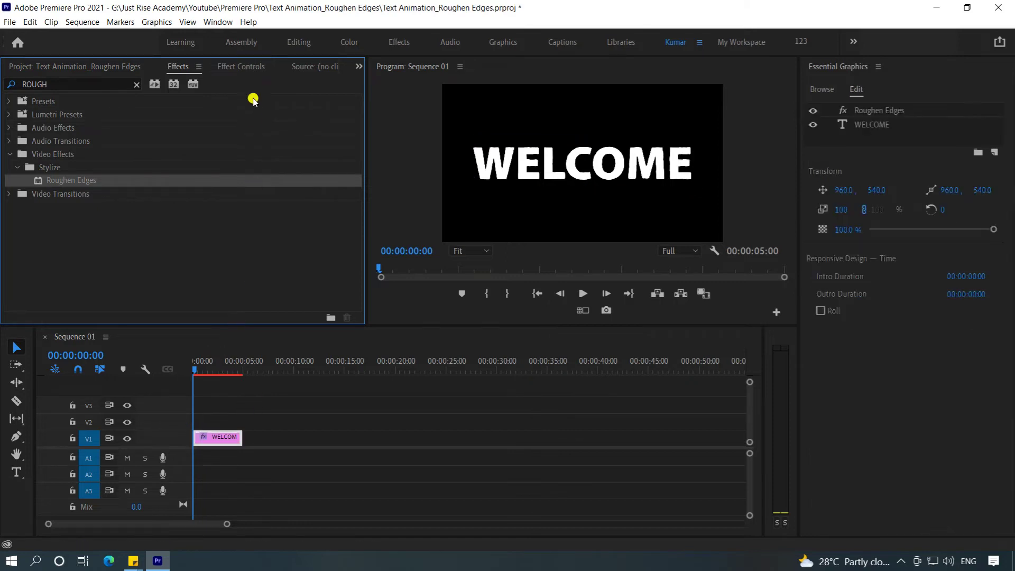
left_click(244, 66)
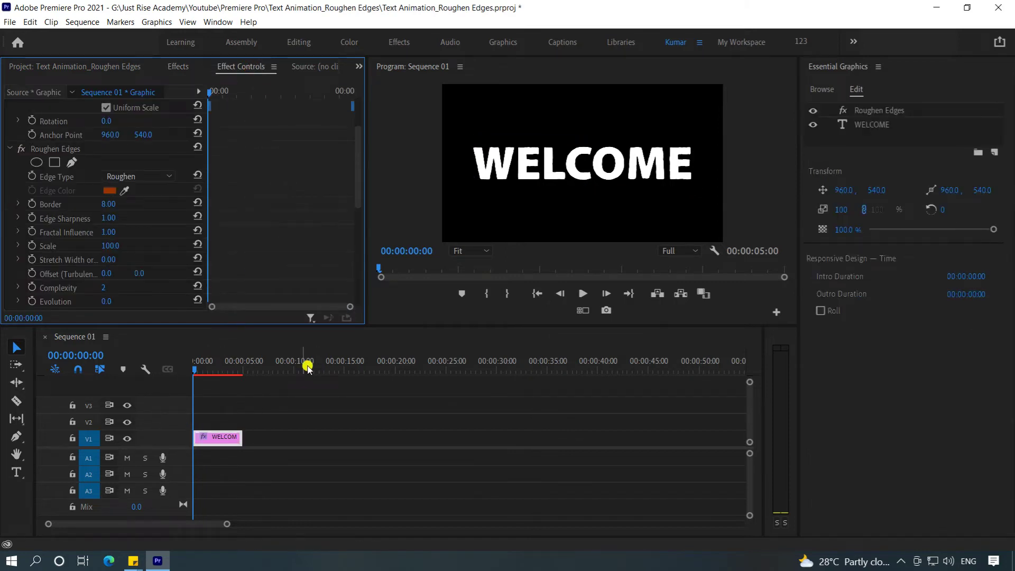
Step: Set the Roughen Edges edge type to Roughen Color with a red edge colour
left_click(166, 176)
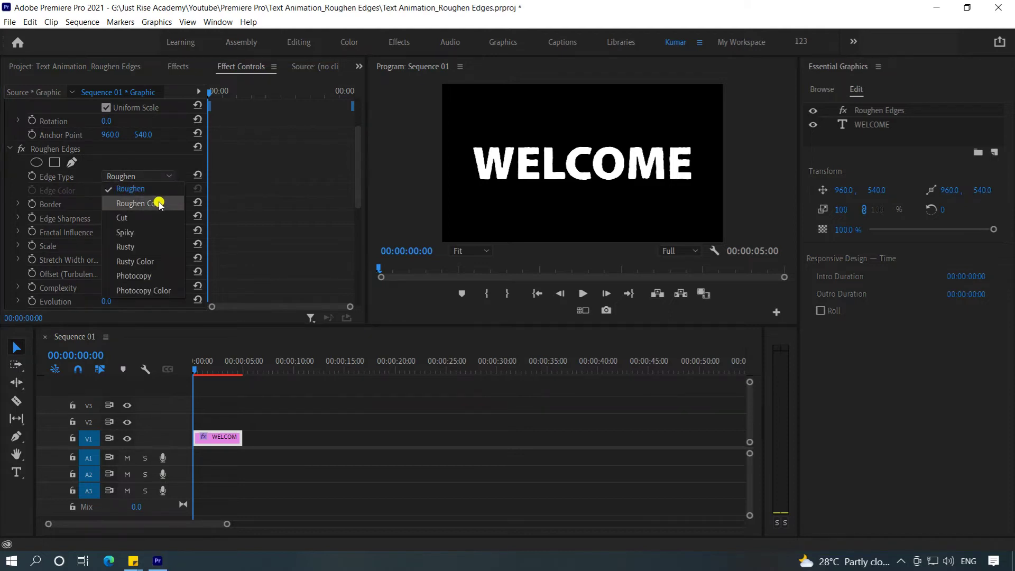
left_click(159, 205)
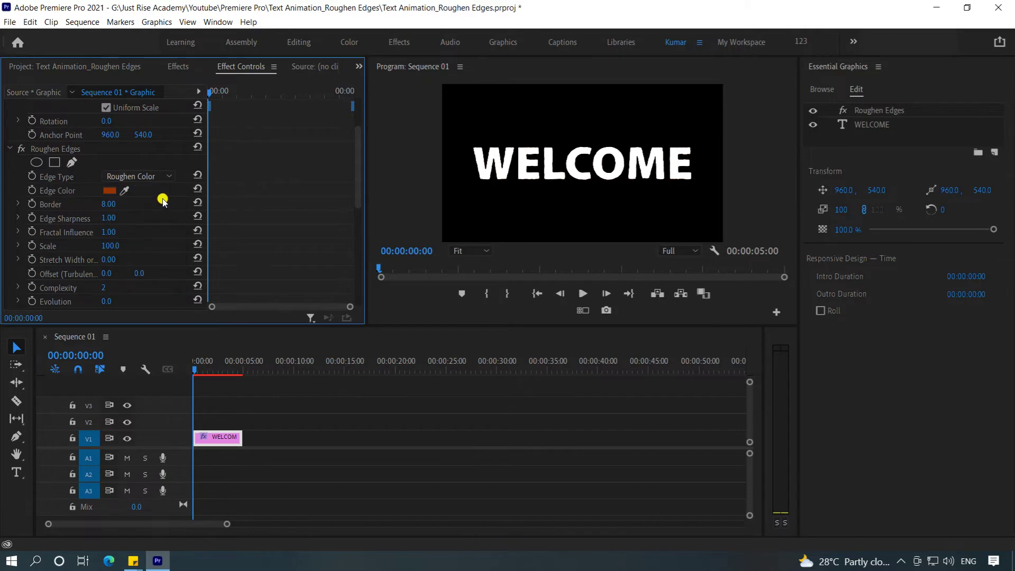
left_click(113, 191)
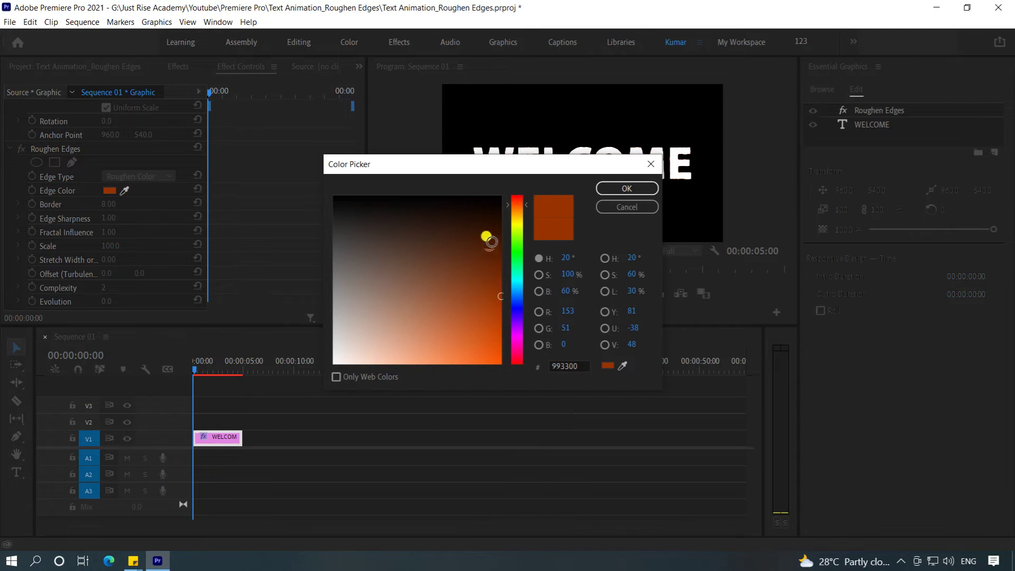
left_click_drag(518, 211, 516, 167)
left_click(476, 312)
key("Return")
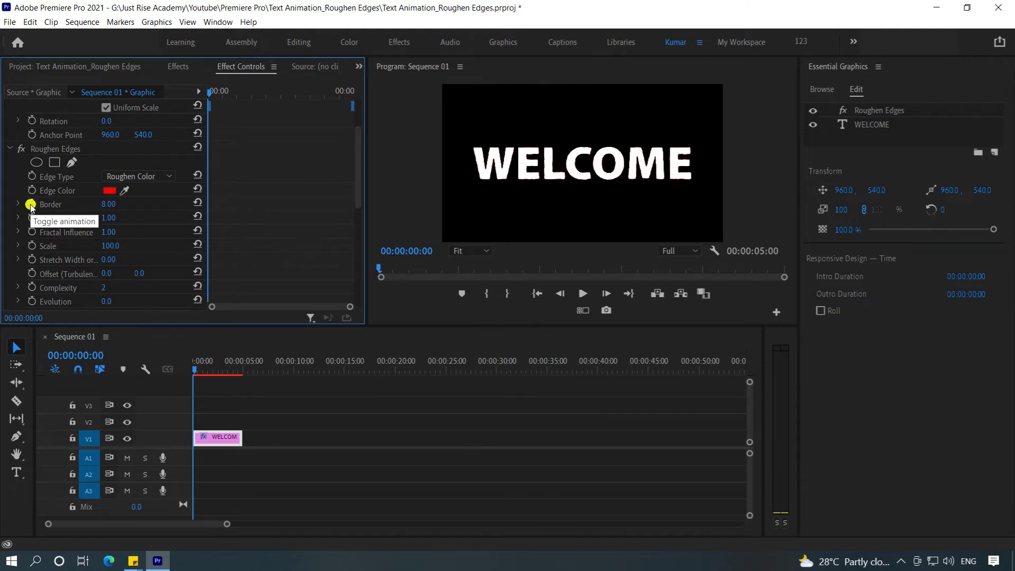
Step: Enable Border keyframing and set Border to 500 at the clip start
left_click(31, 206)
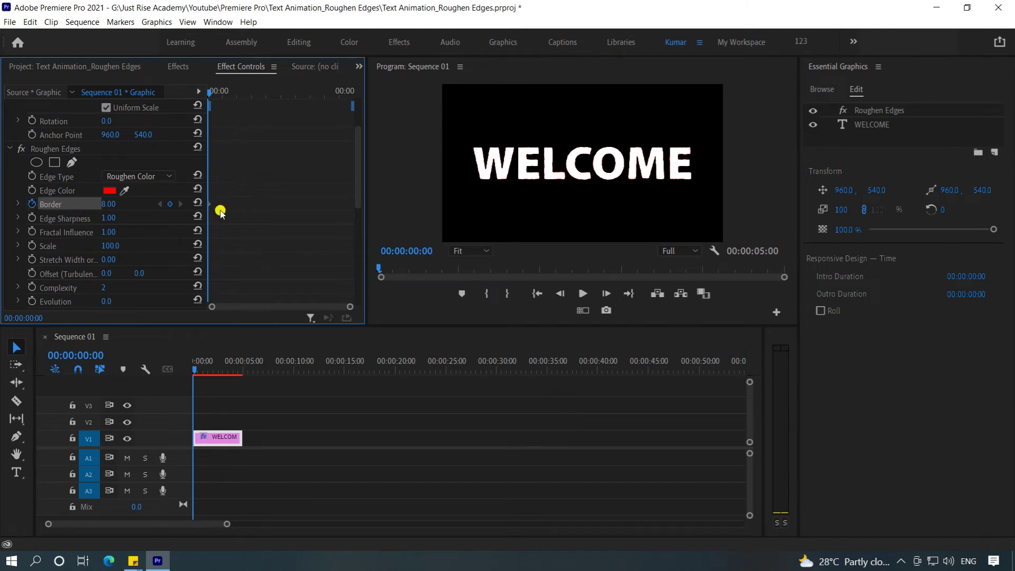
left_click(109, 205)
type("500")
key("Return")
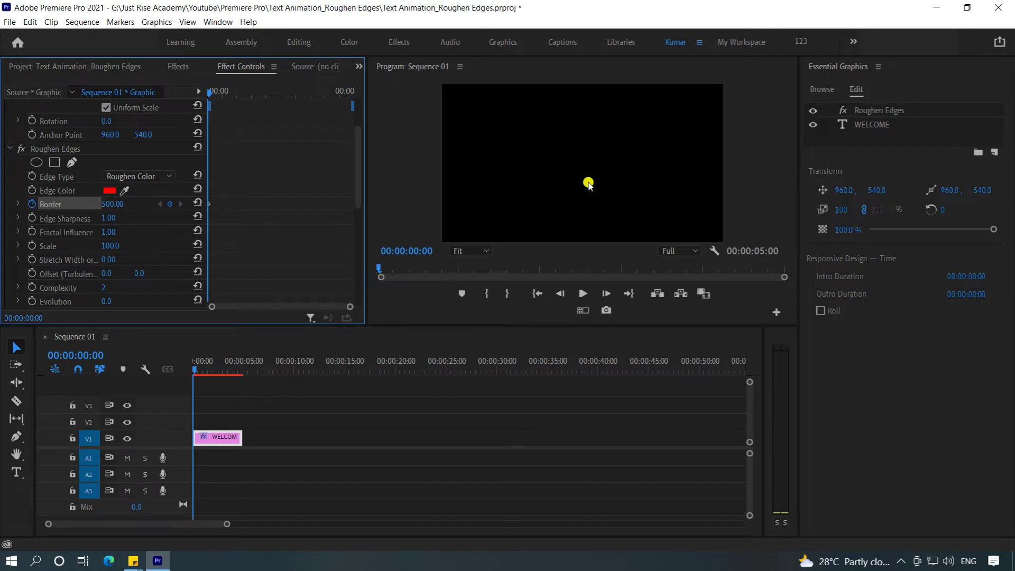
Step: Keyframe Border to 0 at 00:00:01:21, then return to the sequence start
left_click_drag(211, 91, 265, 100)
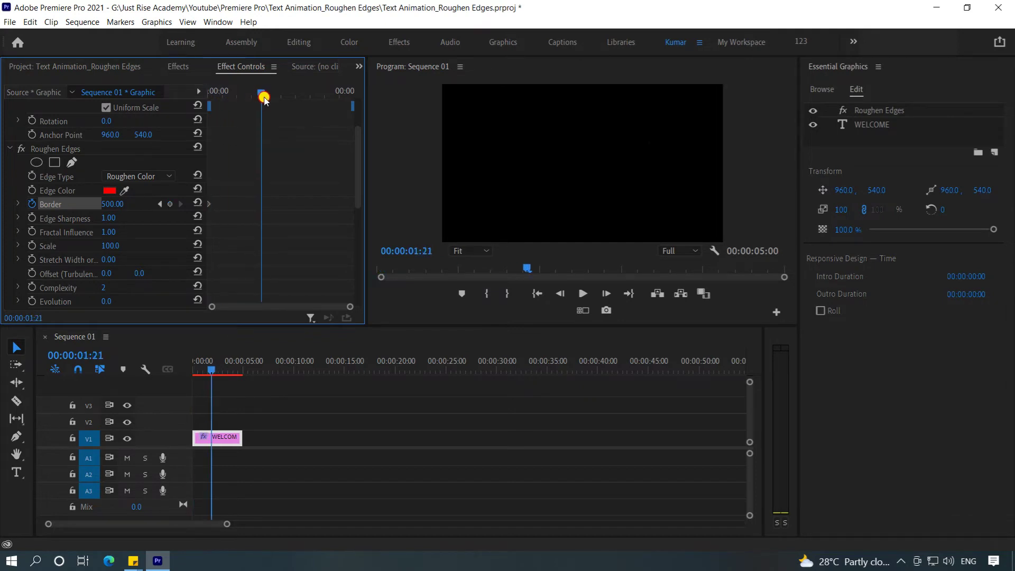
left_click(114, 204)
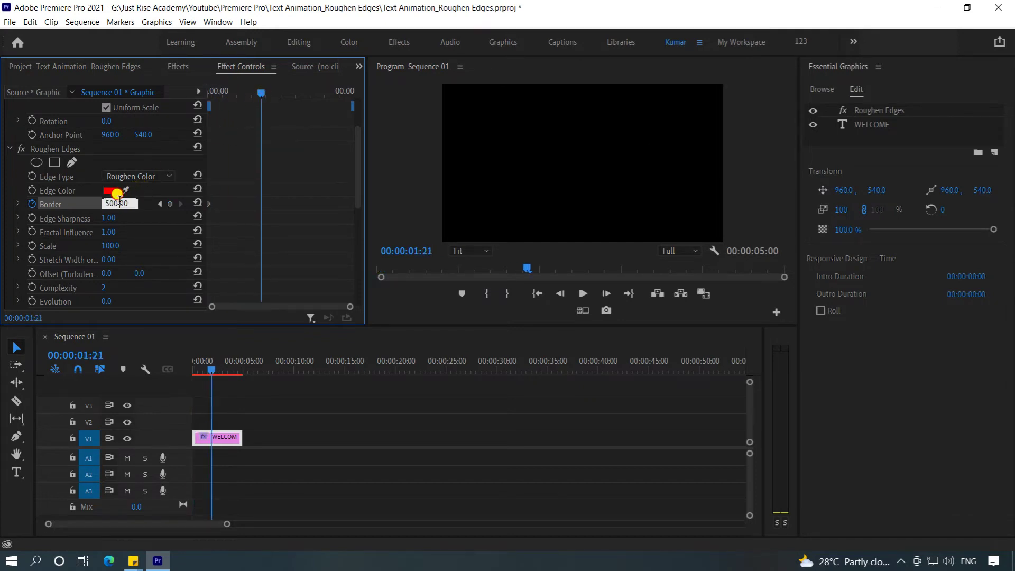
left_click_drag(130, 204, 81, 203)
type("0")
key("Return")
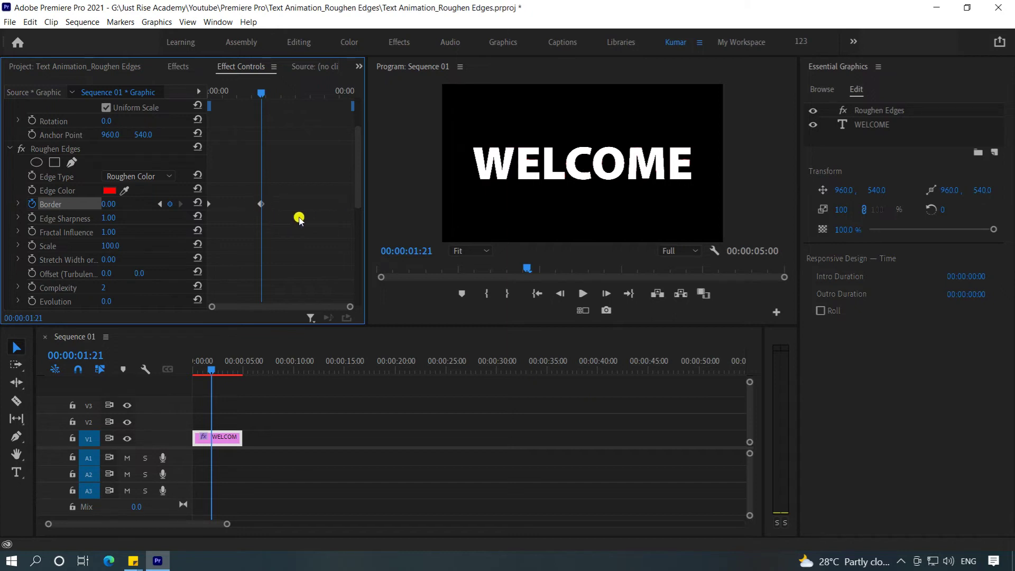
left_click(328, 419)
key("Home")
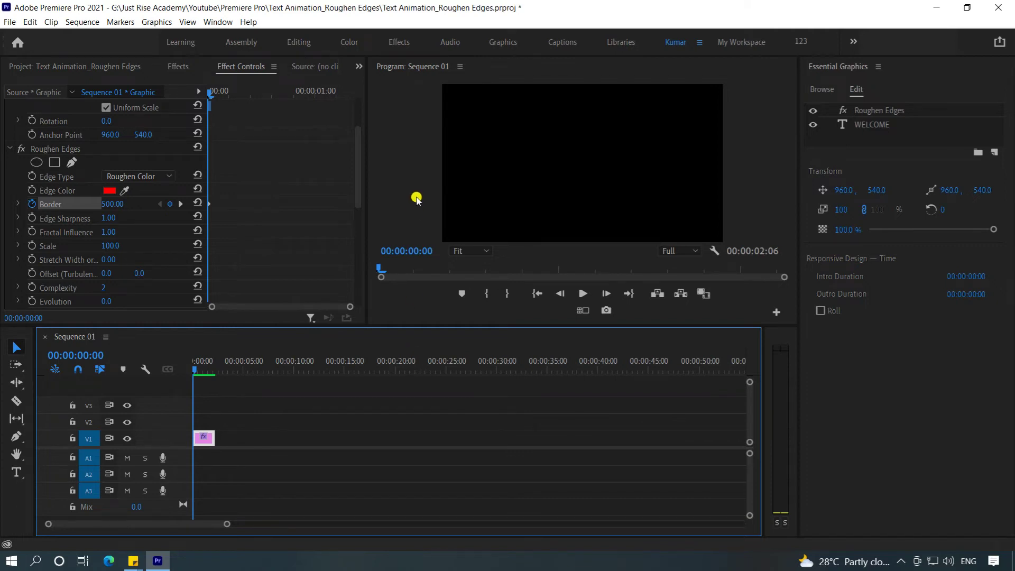
key("grave")
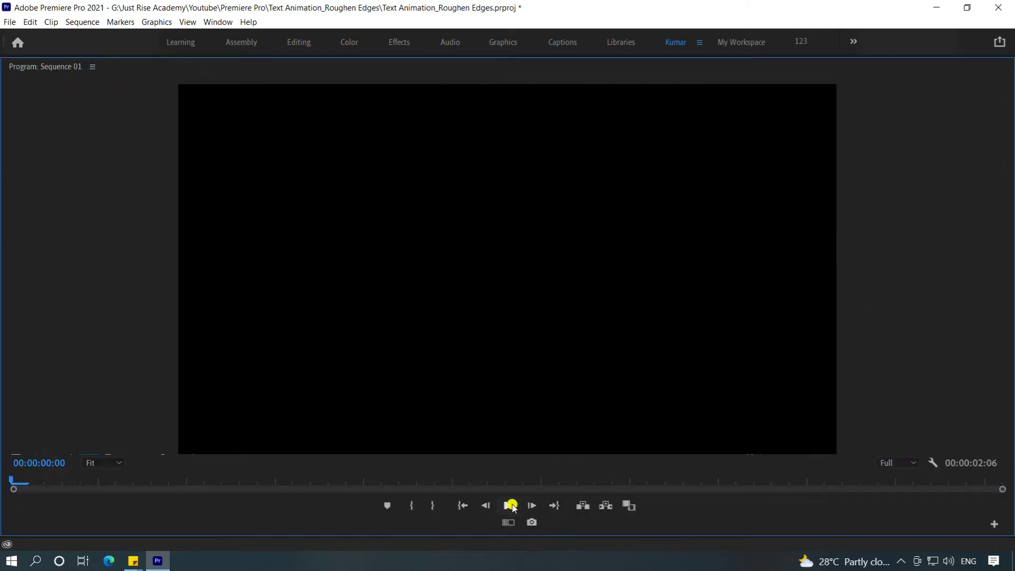
left_click(509, 506)
key("space")
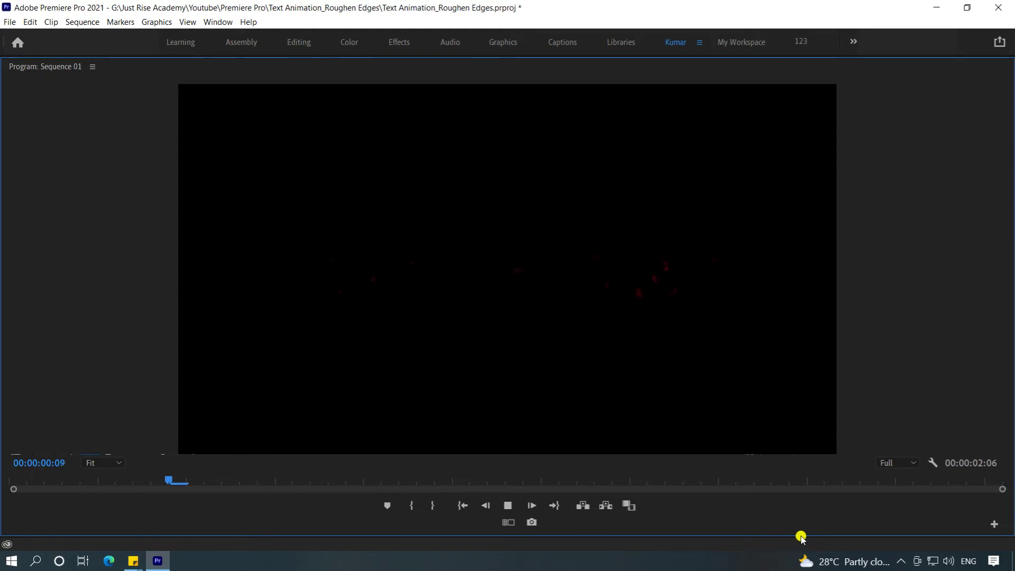
key("grave")
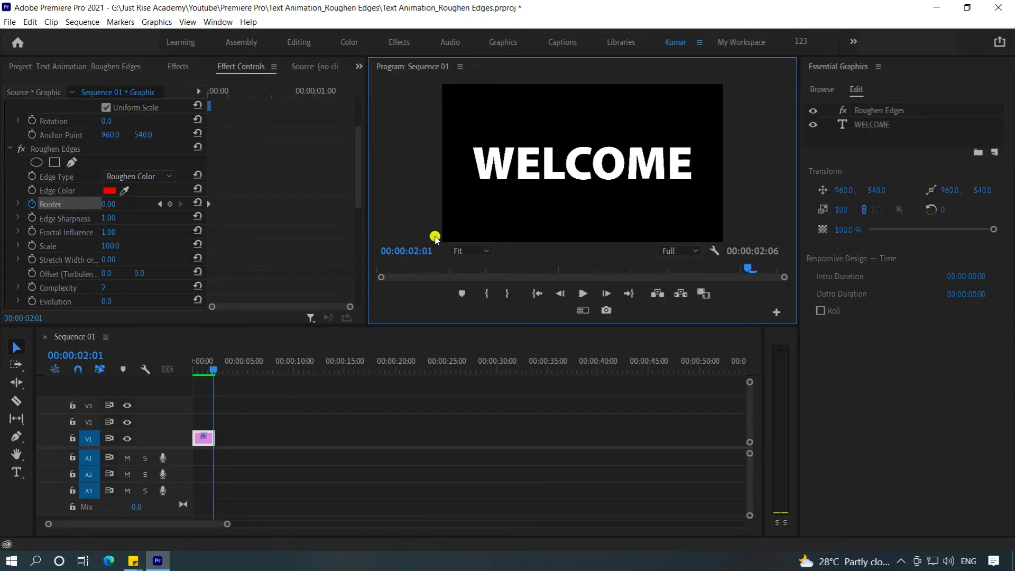
Step: Change the rough edge colour to yellow and move the playhead back to 00:00:00:00
left_click(109, 191)
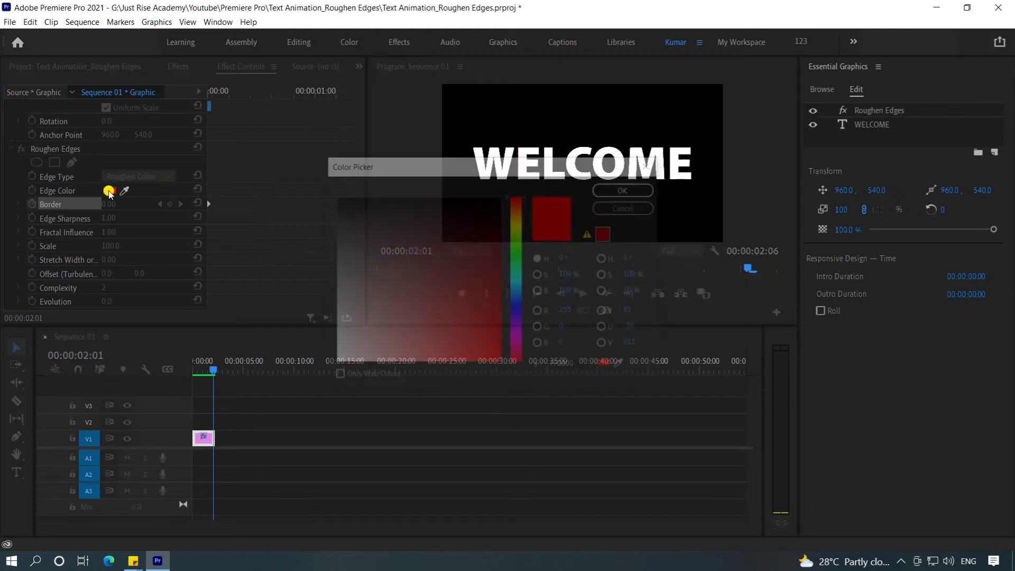
left_click_drag(509, 233, 509, 224)
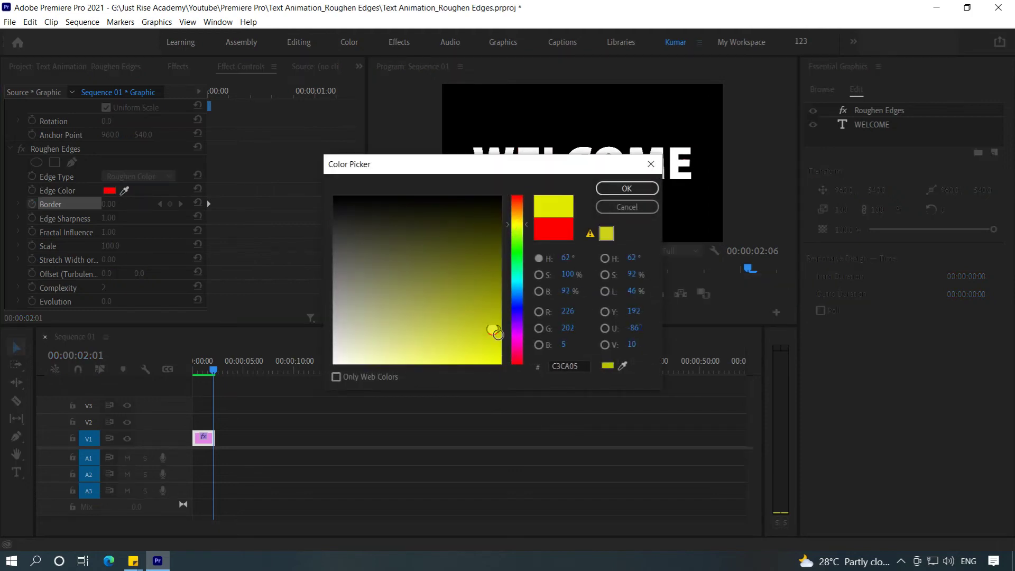
left_click(624, 190)
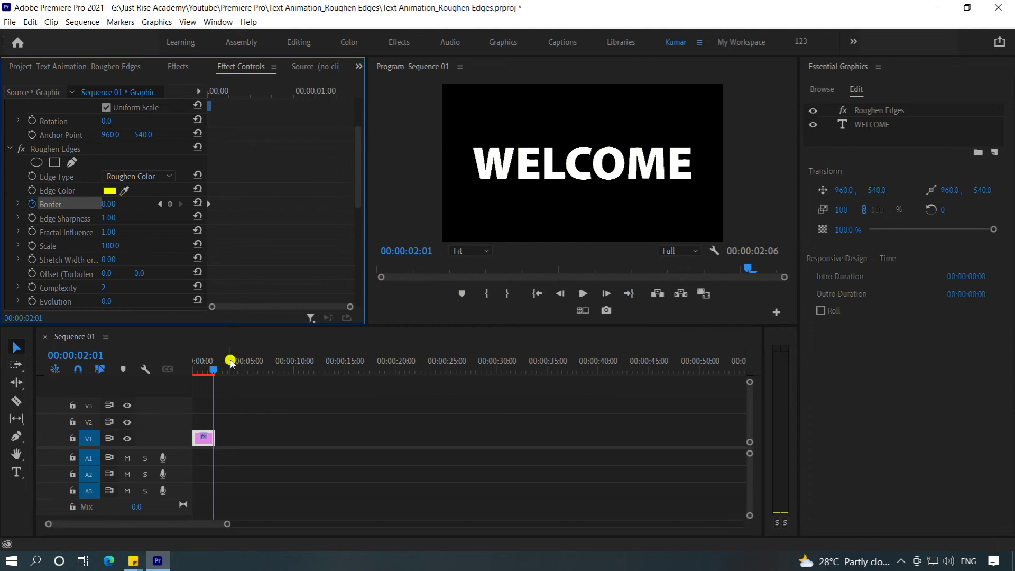
left_click_drag(212, 368, 169, 372)
key("grave")
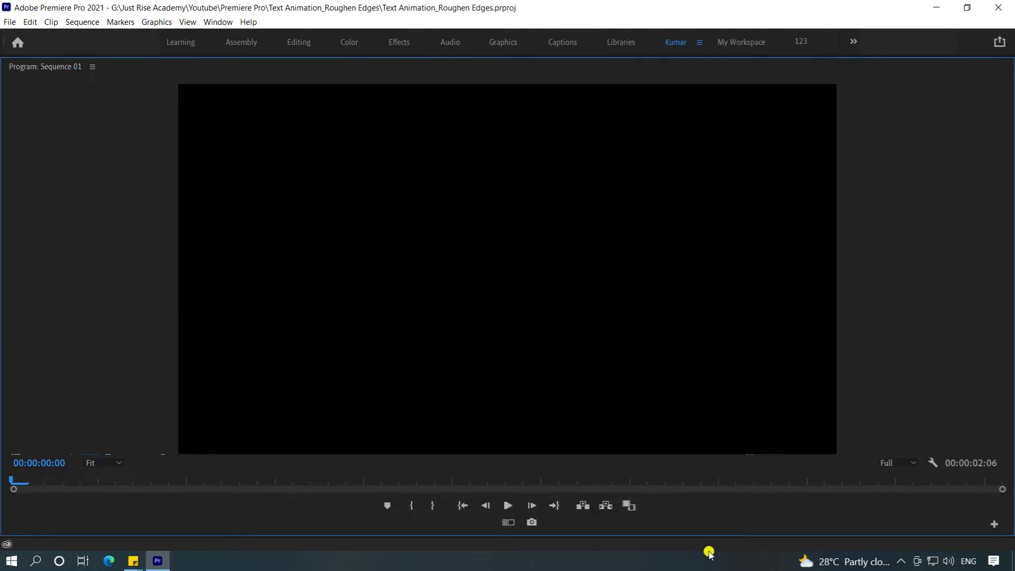
key("space")
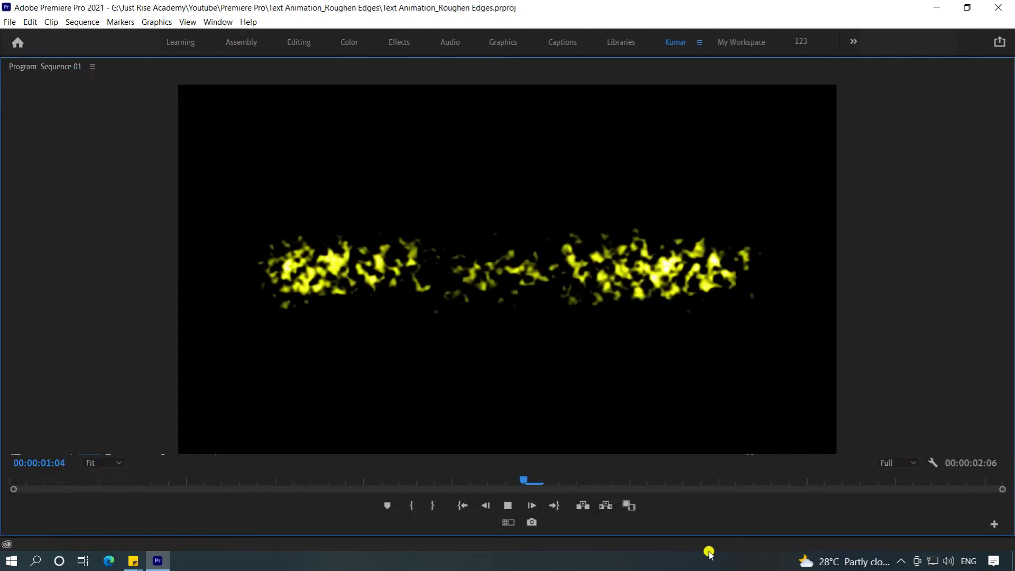
key("grave")
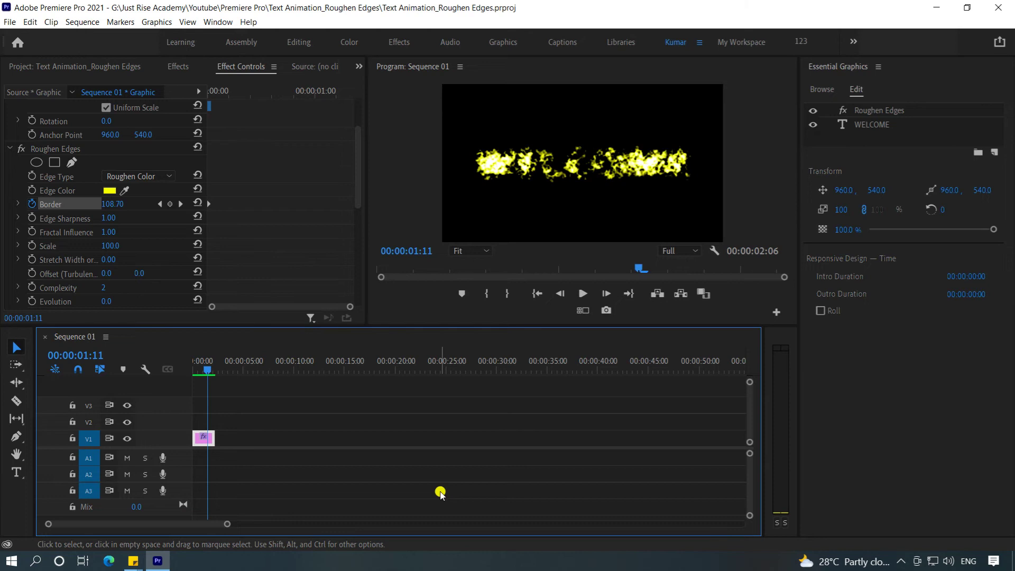
key("shift+5")
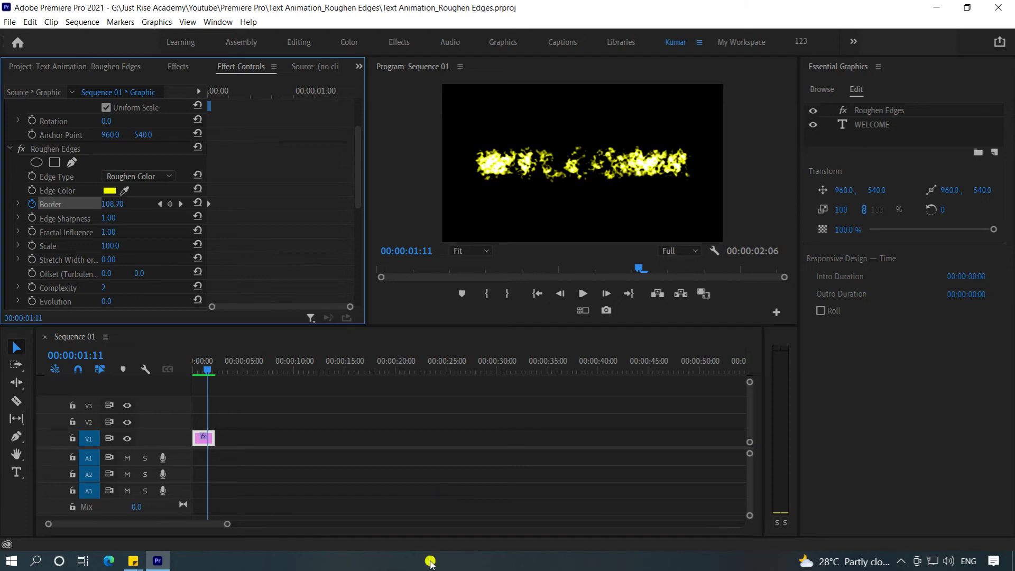